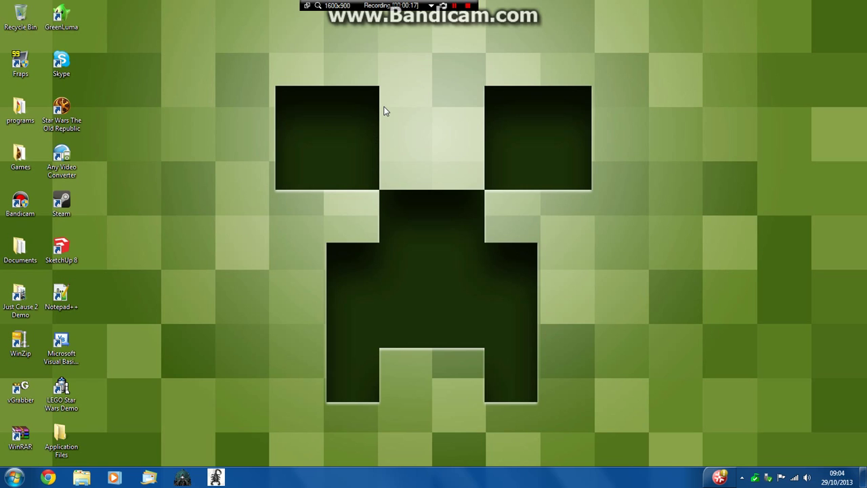
Step: Launch Fraps and glance at the Movies and FPS tabs before returning to General
{"action": "double_click", "coordinate": [18, 65]}
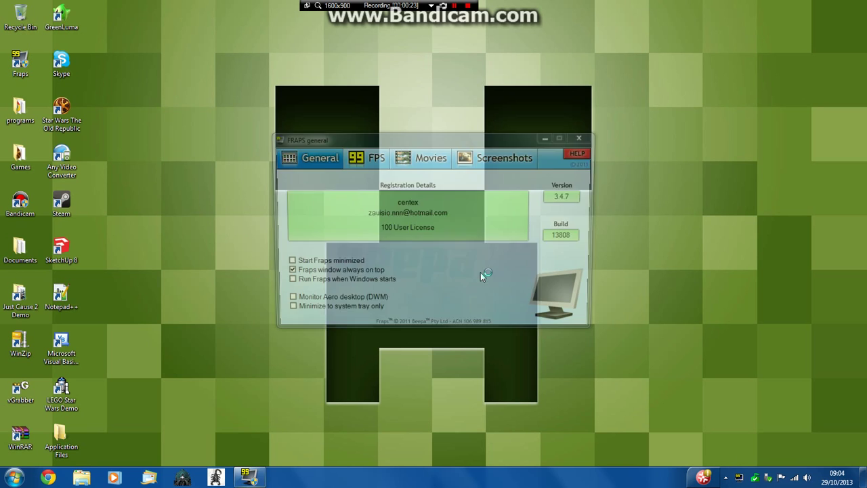
{"action": "left_click", "coordinate": [446, 158]}
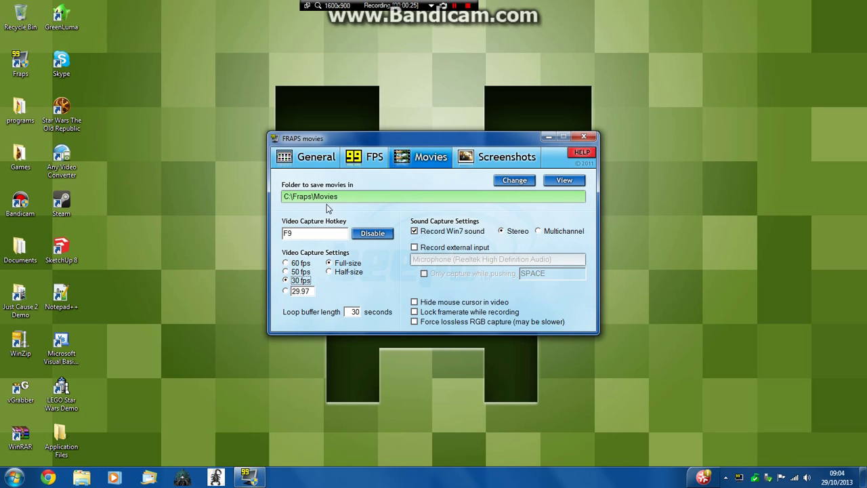
{"action": "left_click", "coordinate": [319, 166]}
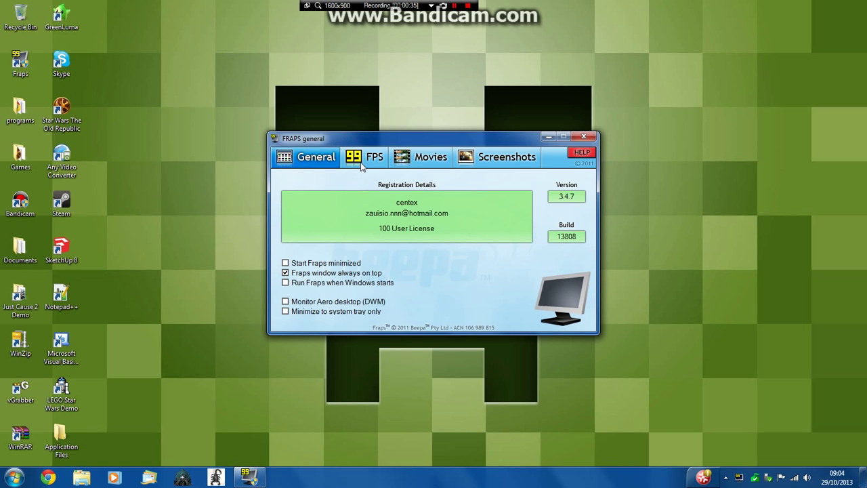
{"action": "left_click", "coordinate": [366, 159]}
{"action": "left_click", "coordinate": [335, 159]}
Step: Step through the FPS, Movies and Screenshots tabs, then back to General
{"action": "left_click", "coordinate": [353, 163]}
{"action": "left_click", "coordinate": [423, 166]}
{"action": "left_click", "coordinate": [494, 166]}
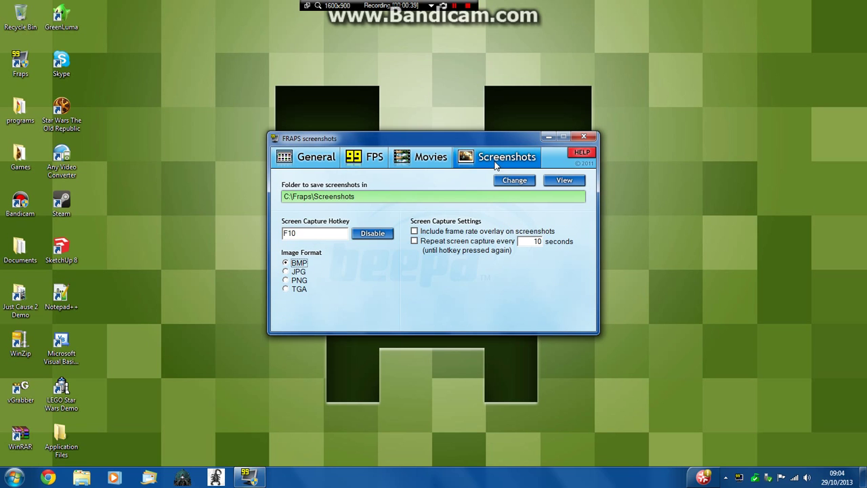
{"action": "left_click", "coordinate": [334, 161]}
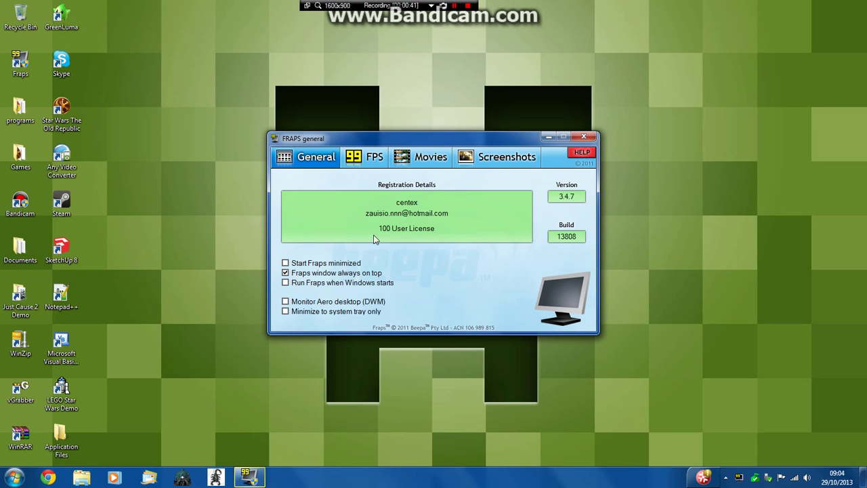
Step: Cycle the tabs once more and settle on FPS, showing hotkeys F11 and F12
{"action": "left_click", "coordinate": [371, 158]}
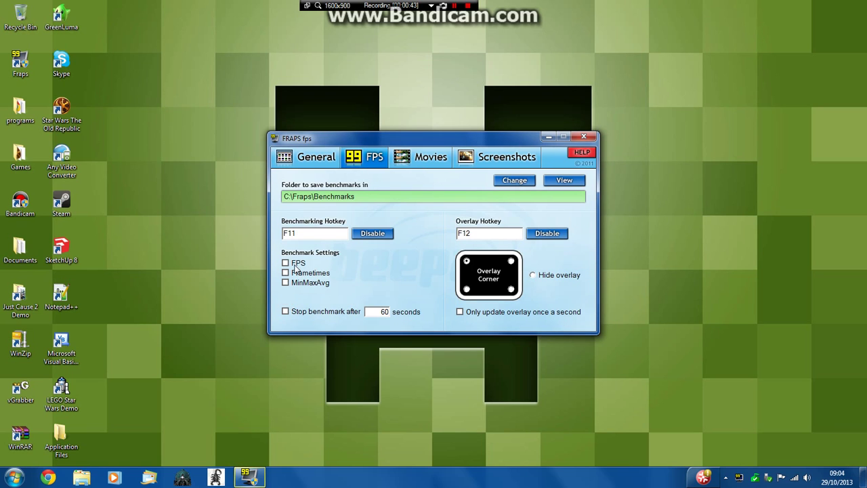
{"action": "left_click", "coordinate": [420, 159]}
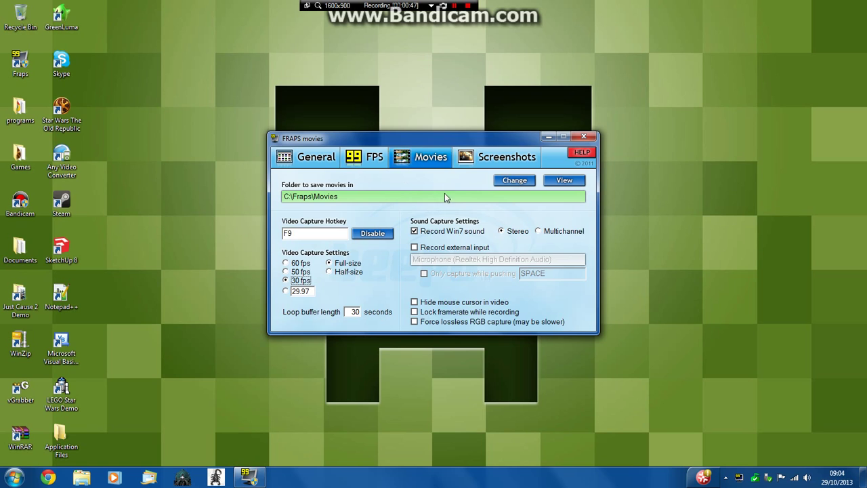
{"action": "left_click", "coordinate": [468, 164]}
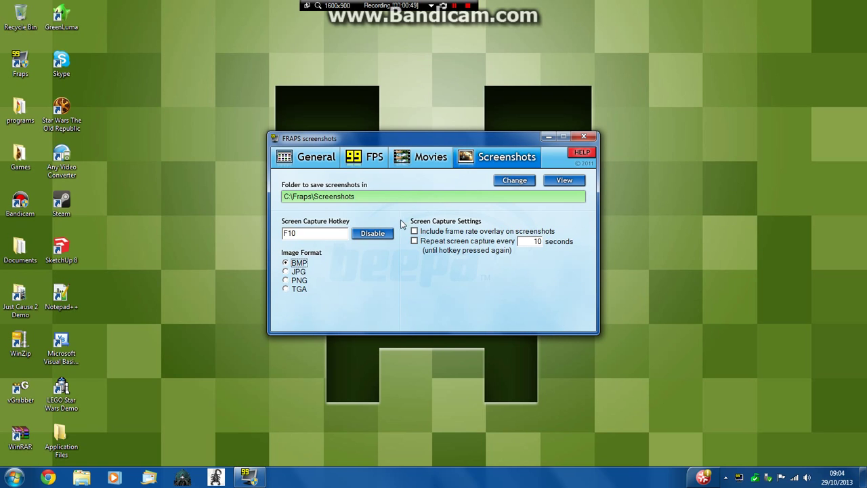
{"action": "left_click", "coordinate": [313, 158]}
{"action": "left_click", "coordinate": [376, 164]}
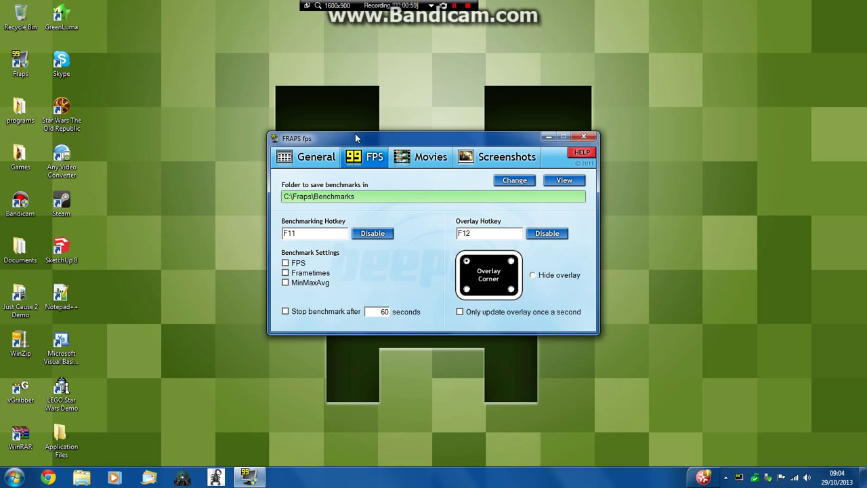
{"action": "left_click_drag", "start_coordinate": [355, 133], "coordinate": [360, 138]}
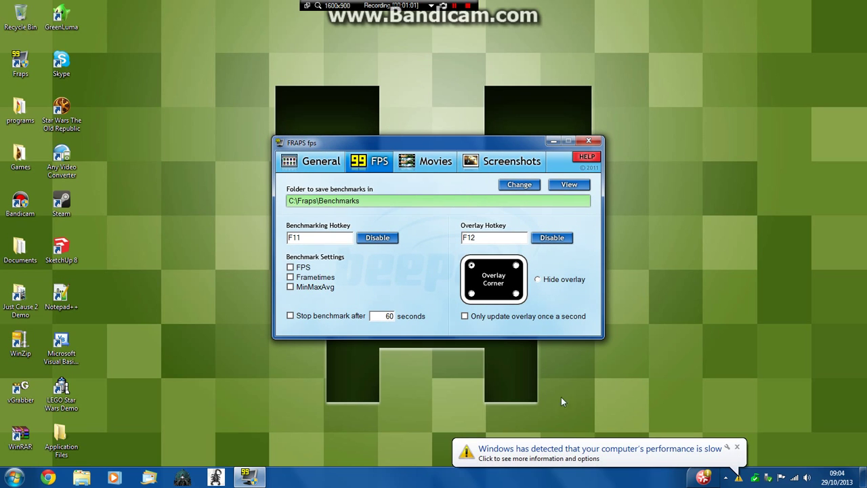
{"action": "left_click", "coordinate": [737, 447]}
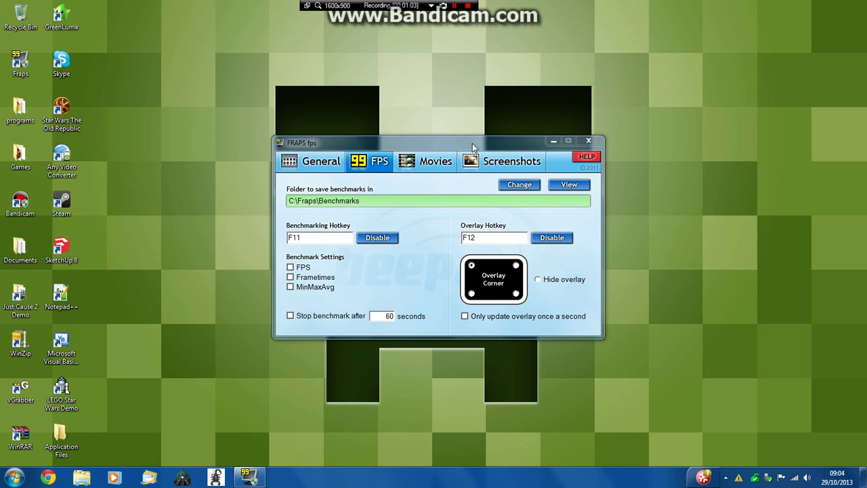
Step: Show the General page, raise the window slightly, then minimize and restore it
{"action": "left_click", "coordinate": [326, 164]}
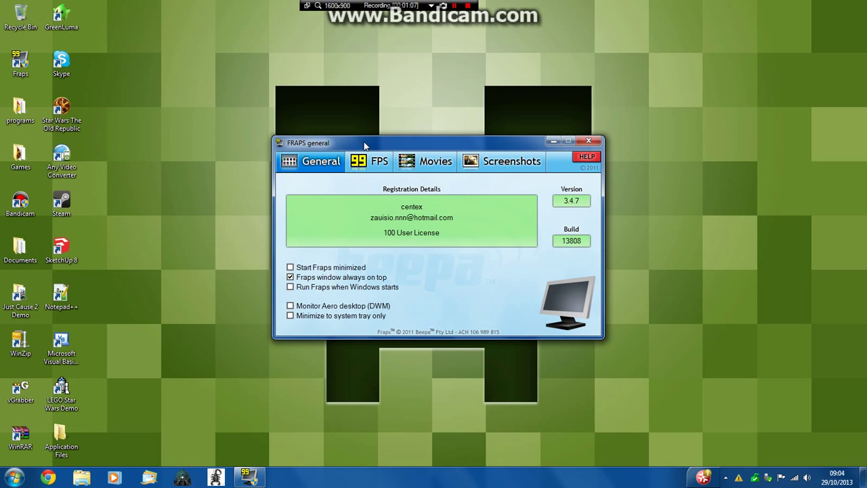
{"action": "left_click_drag", "start_coordinate": [364, 146], "coordinate": [369, 126]}
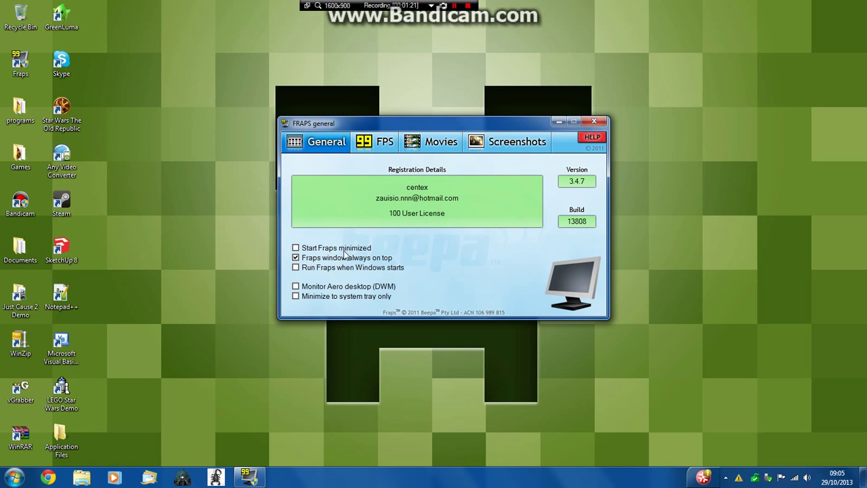
{"action": "left_click", "coordinate": [558, 121]}
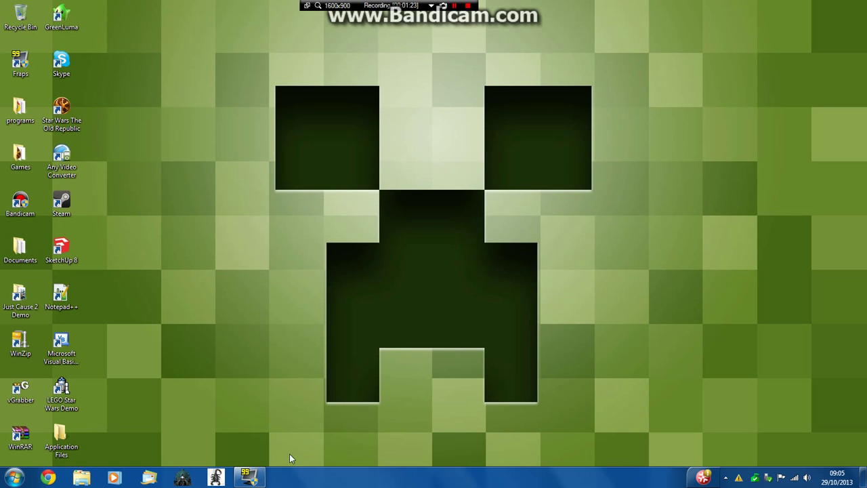
{"action": "left_click", "coordinate": [248, 477]}
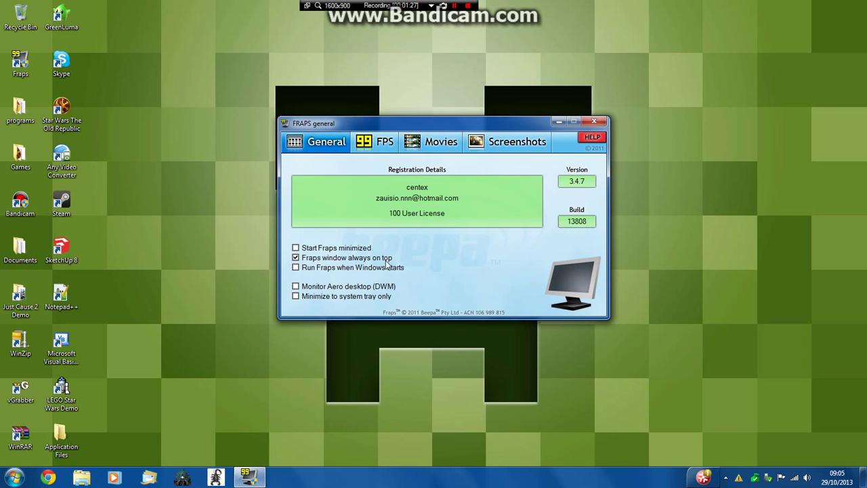
Step: Open the Libraries Explorer window from the taskbar and close it again
{"action": "left_click", "coordinate": [91, 478]}
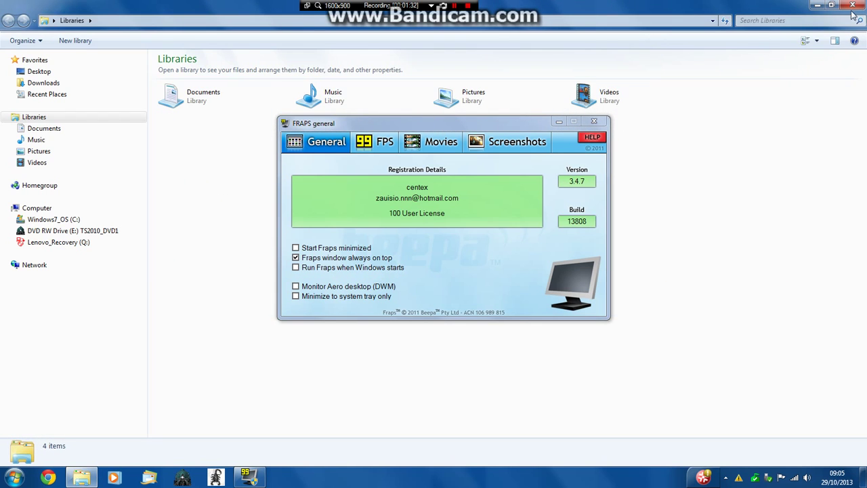
{"action": "left_click", "coordinate": [852, 11]}
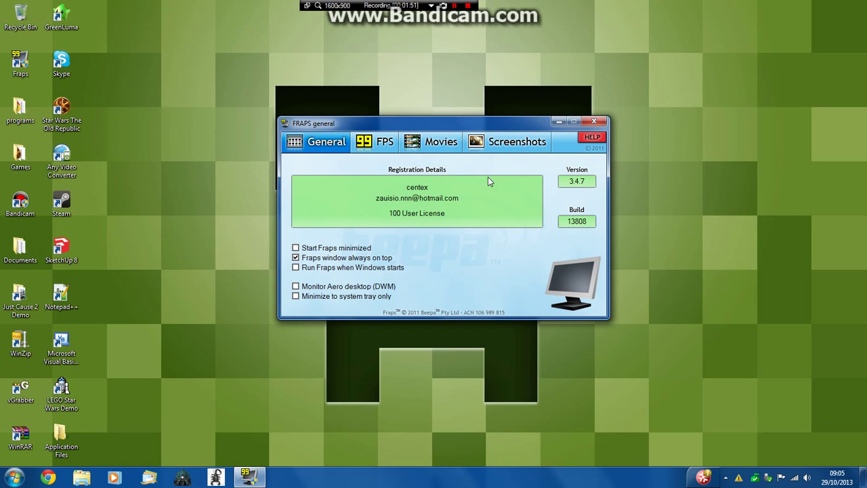
Step: Minimize Fraps, reveal the hidden tray icons, and restore the settings window
{"action": "left_click", "coordinate": [559, 122]}
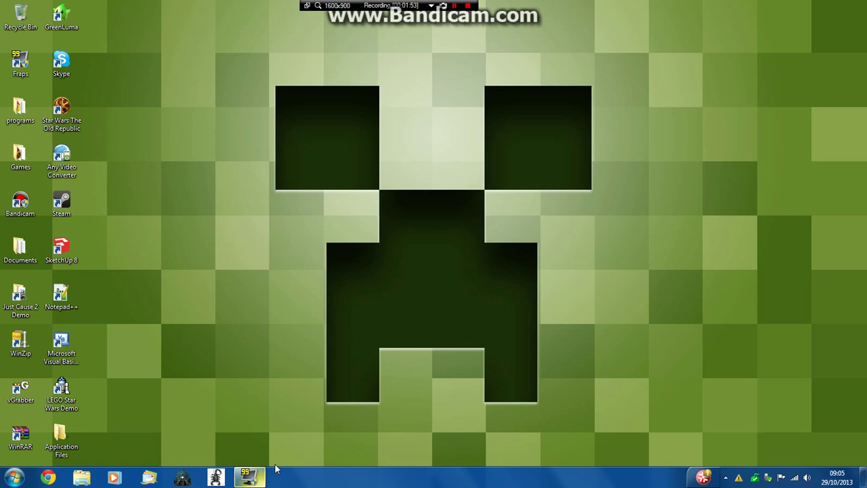
{"action": "left_click", "coordinate": [724, 478]}
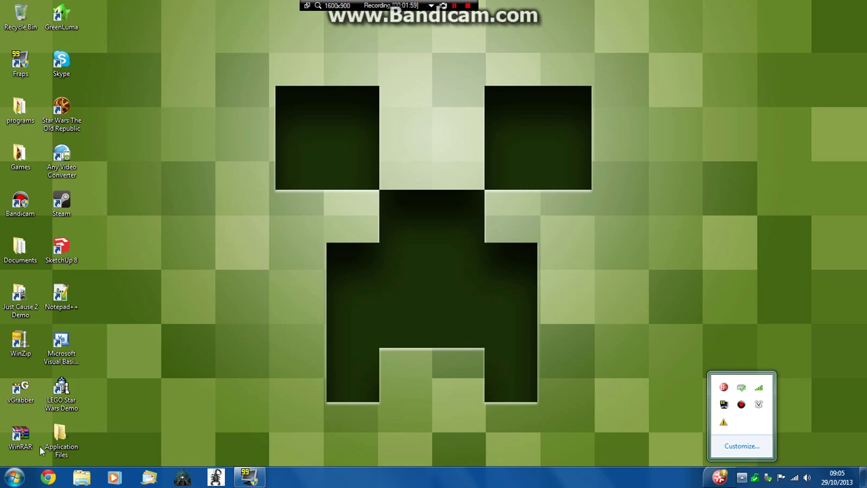
{"action": "left_click", "coordinate": [248, 477]}
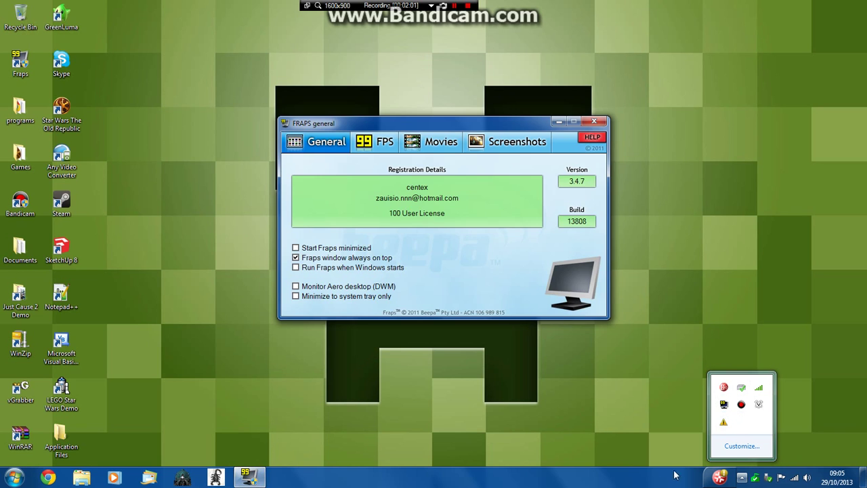
Step: Show the FPS tab and select the F11 benchmarking hotkey field
{"action": "left_click", "coordinate": [371, 143]}
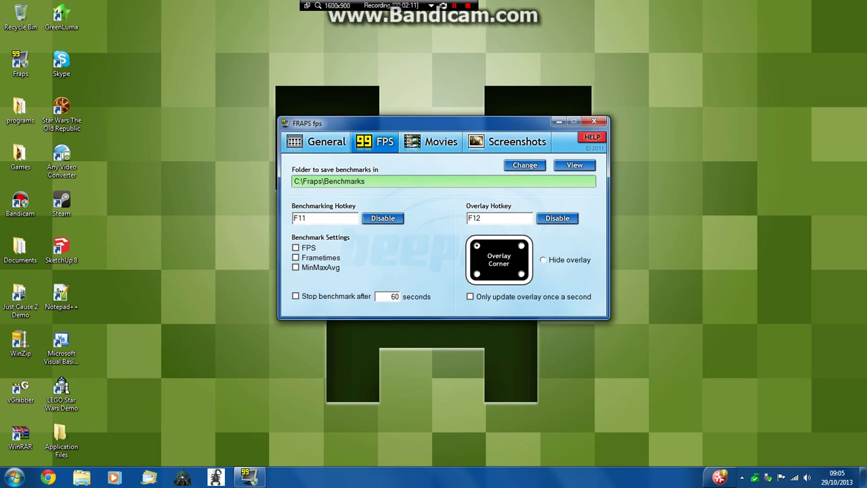
{"action": "left_click", "coordinate": [298, 218]}
Step: On the Movies tab, try the 60, 30 and custom 29.97 fps options
{"action": "left_click", "coordinate": [427, 145]}
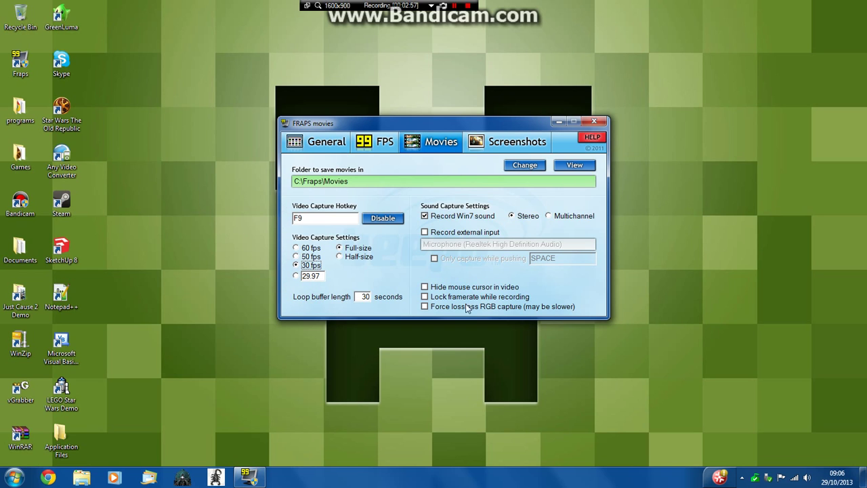
{"action": "left_click", "coordinate": [497, 134]}
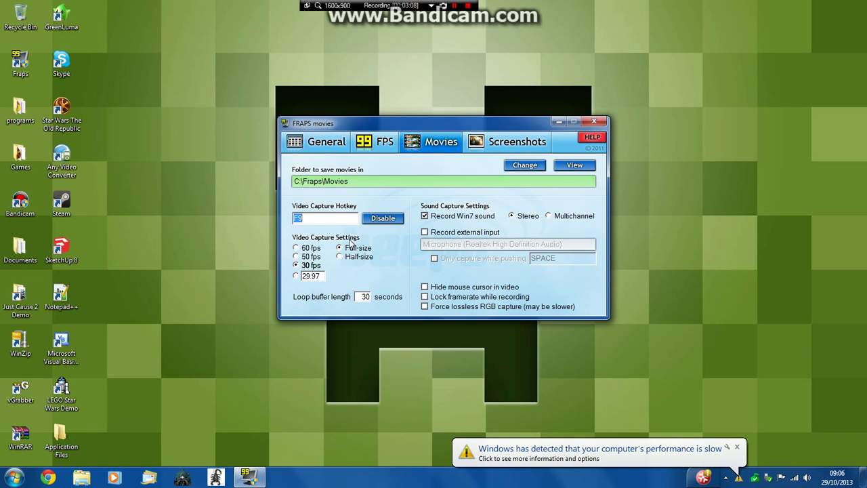
{"action": "left_click", "coordinate": [312, 265]}
{"action": "left_click", "coordinate": [311, 248]}
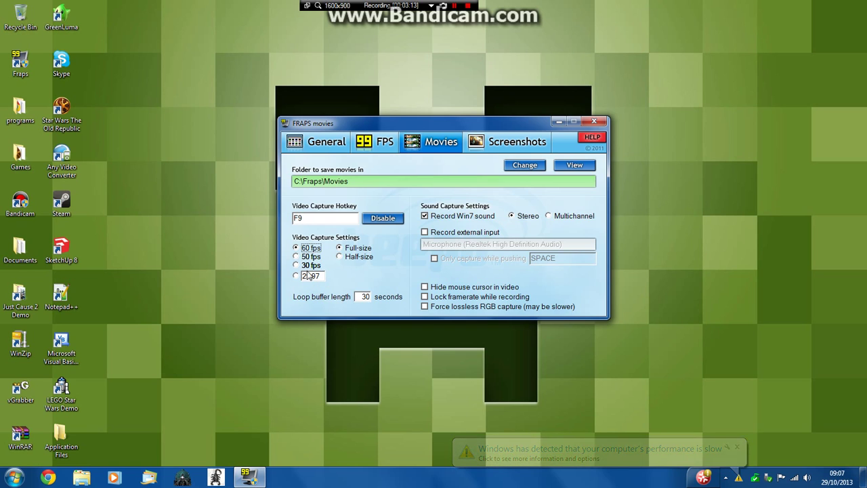
{"action": "left_click", "coordinate": [311, 265]}
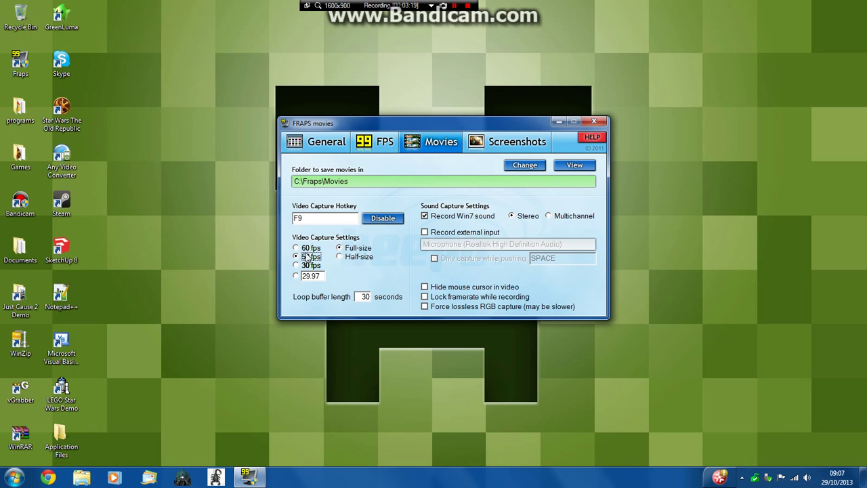
{"action": "left_click", "coordinate": [306, 249]}
{"action": "left_click", "coordinate": [296, 277]}
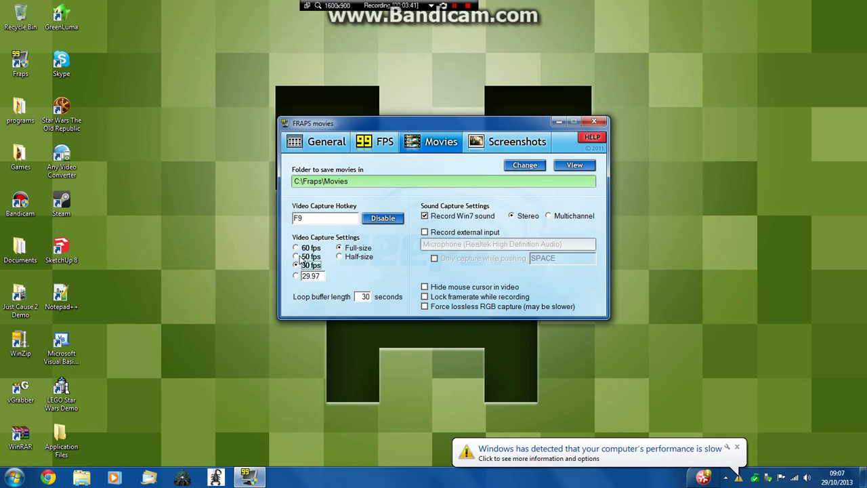
Step: Dismiss the slow-performance notification and settle on 60 fps movie capture
{"action": "left_click", "coordinate": [737, 447]}
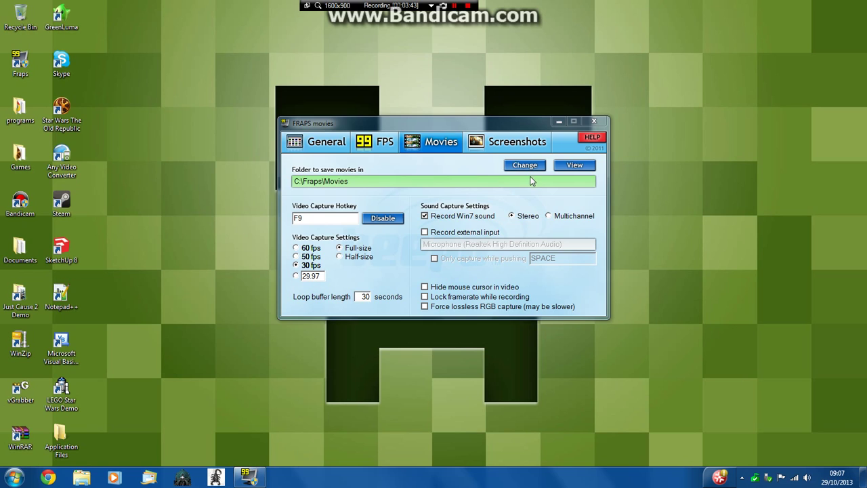
{"action": "left_click", "coordinate": [500, 125]}
{"action": "left_click", "coordinate": [308, 248]}
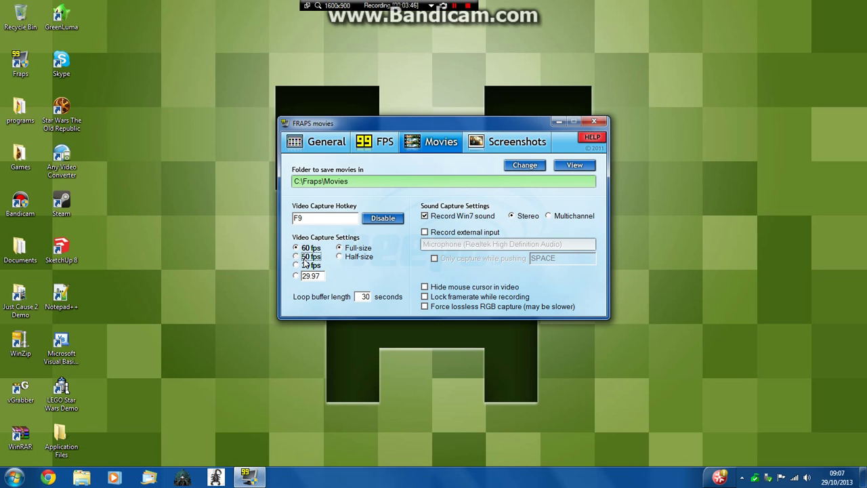
{"action": "left_click", "coordinate": [310, 250]}
Step: Toggle Half-size then back to Full-size capture, keeping 60 fps
{"action": "left_click", "coordinate": [339, 257]}
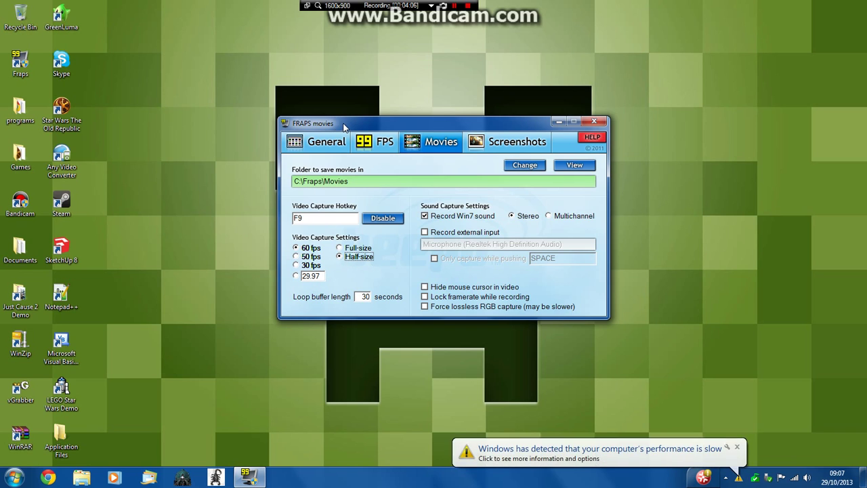
{"action": "left_click", "coordinate": [340, 248]}
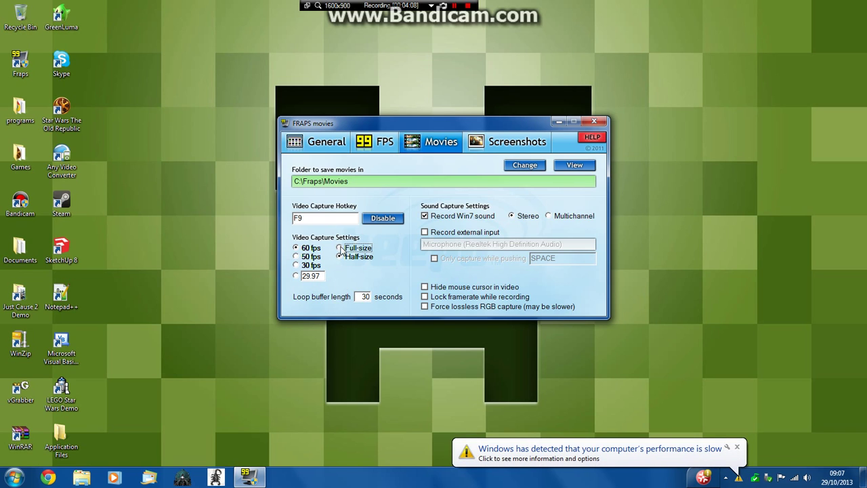
{"action": "left_click", "coordinate": [737, 447]}
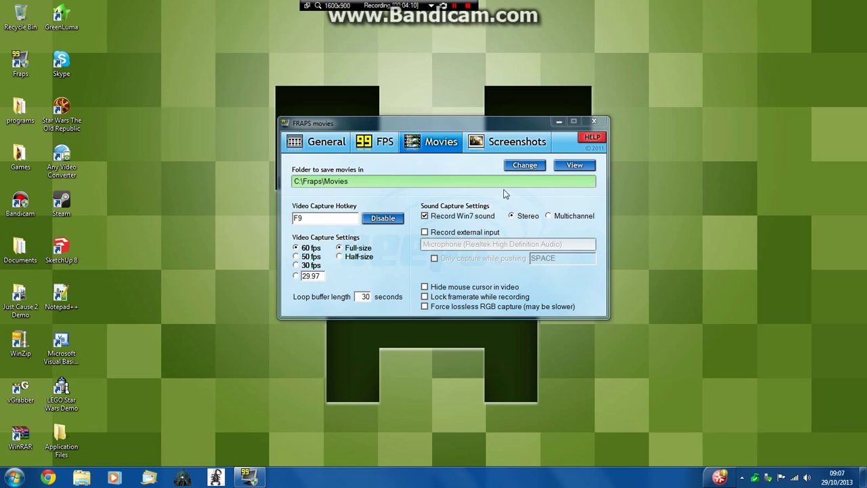
{"action": "left_click", "coordinate": [481, 126]}
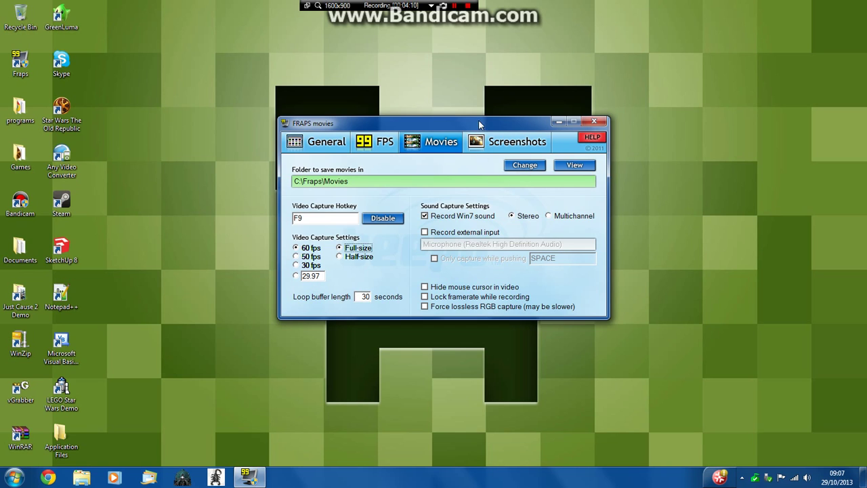
{"action": "left_click", "coordinate": [306, 249]}
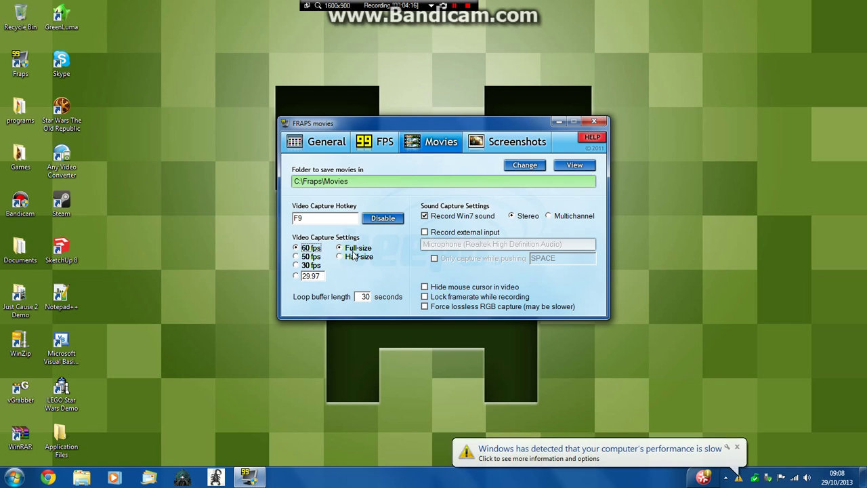
Step: Switch movie capture to 30 fps, dismissing the slow-performance notifications
{"action": "left_click", "coordinate": [737, 447]}
{"action": "left_click", "coordinate": [501, 126]}
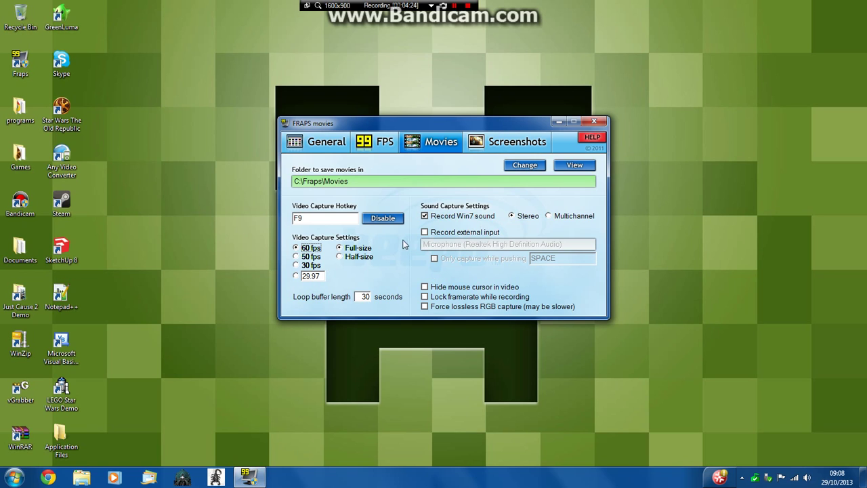
{"action": "left_click", "coordinate": [320, 266]}
{"action": "left_click", "coordinate": [737, 447]}
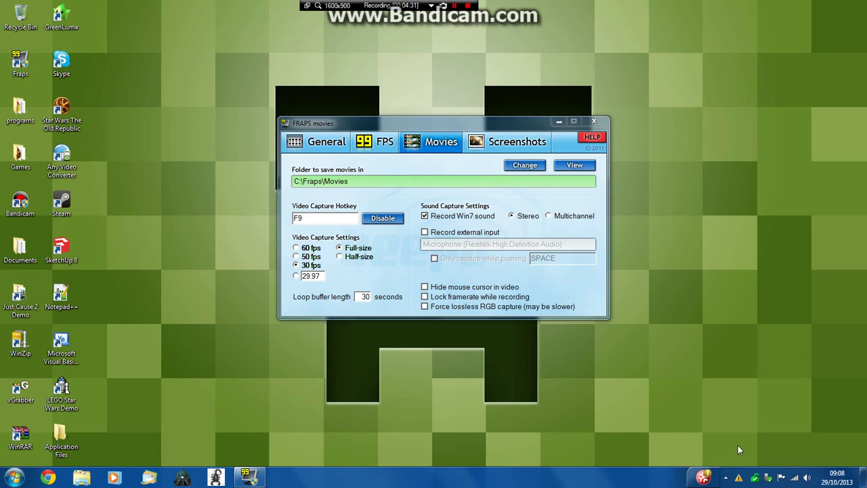
{"action": "left_click", "coordinate": [466, 175]}
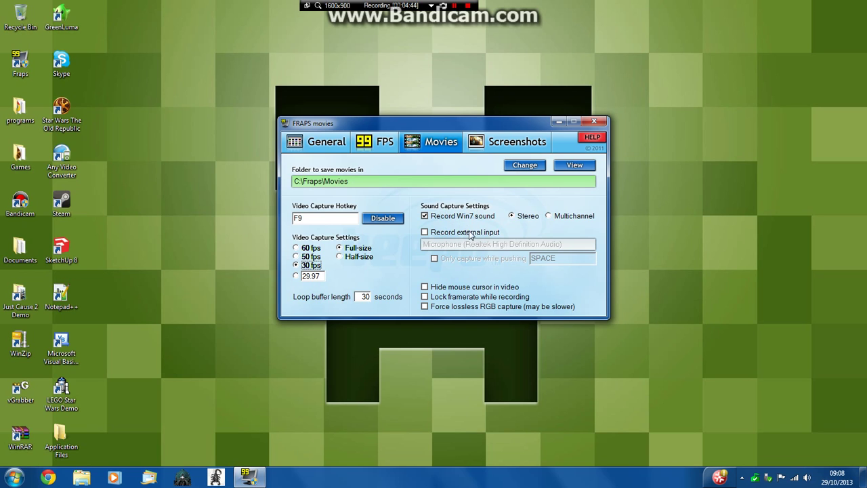
{"action": "left_click", "coordinate": [472, 233]}
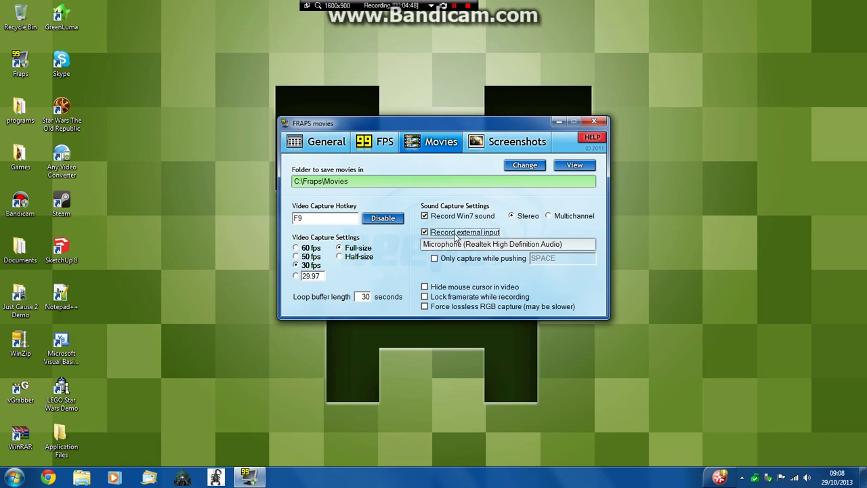
{"action": "left_click", "coordinate": [450, 237]}
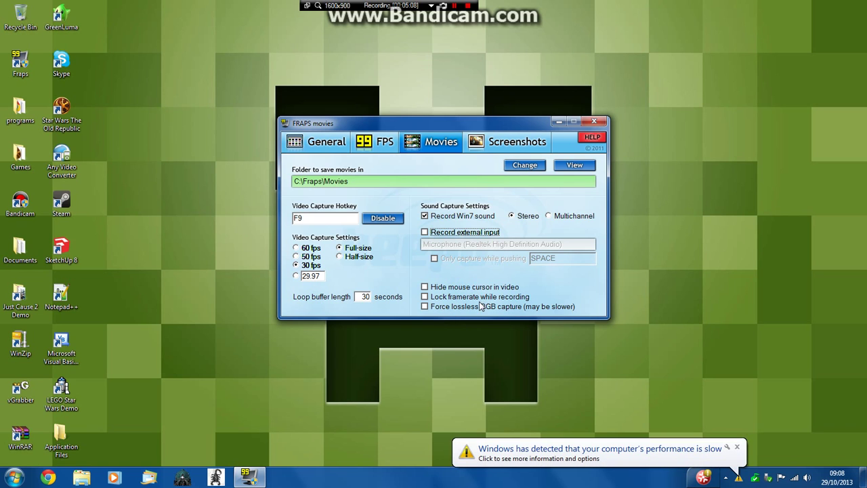
{"action": "left_click", "coordinate": [739, 446]}
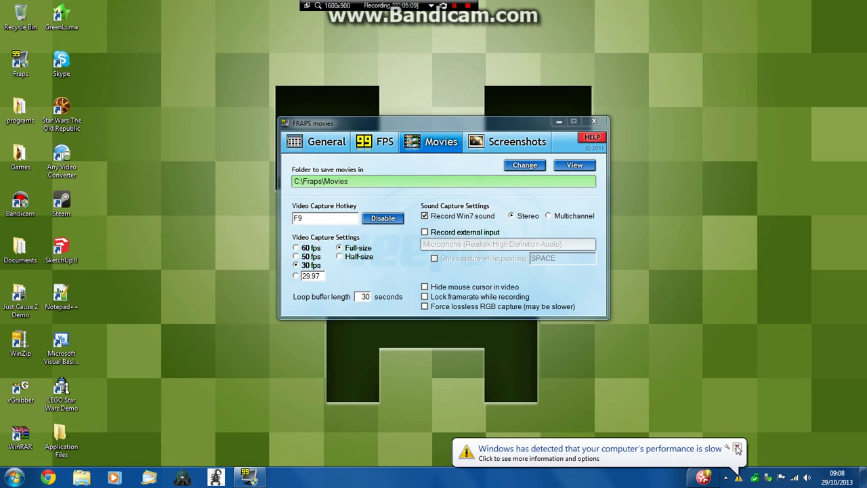
{"action": "left_click", "coordinate": [511, 123]}
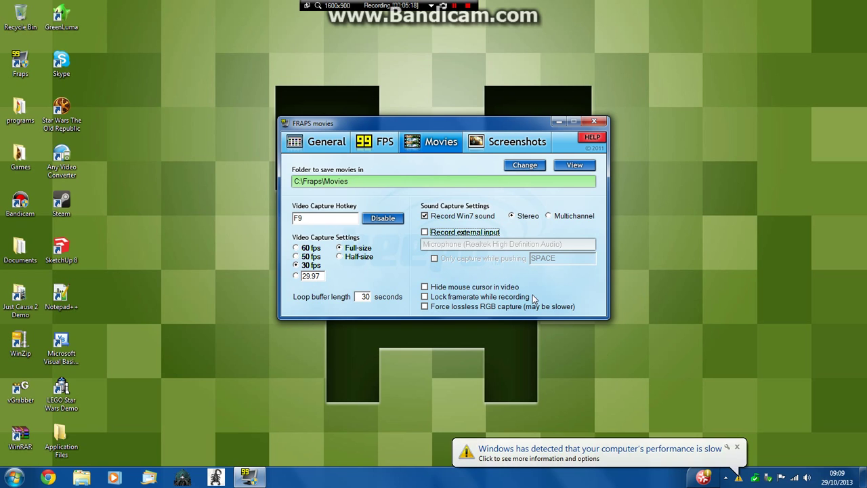
{"action": "left_click_drag", "start_coordinate": [477, 126], "coordinate": [444, 114]}
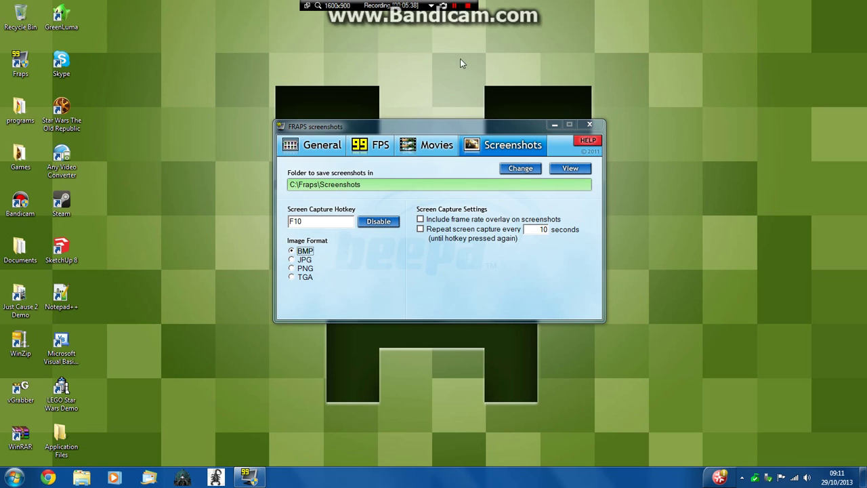
Step: With the F10 screenshot hotkey shown, try JPG and TGA formats, then return to BMP
{"action": "left_click_drag", "start_coordinate": [435, 132], "coordinate": [413, 118]}
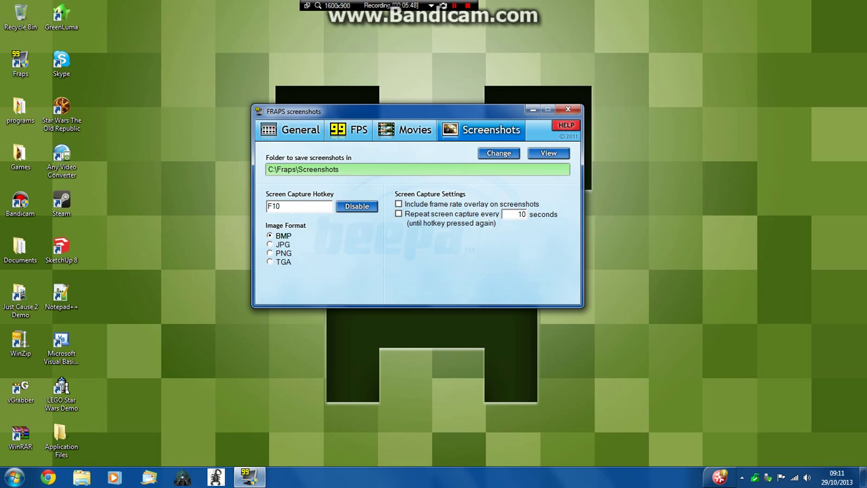
{"action": "key", "text": "F10"}
{"action": "left_click", "coordinate": [285, 235]}
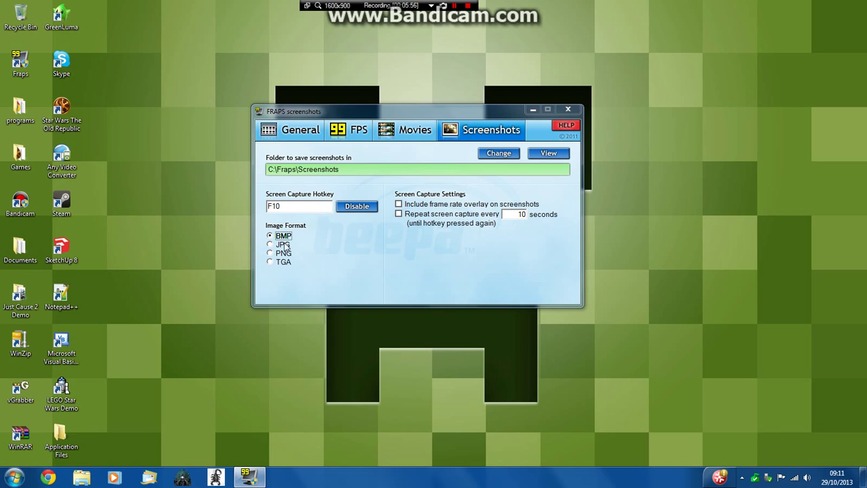
{"action": "left_click", "coordinate": [271, 245]}
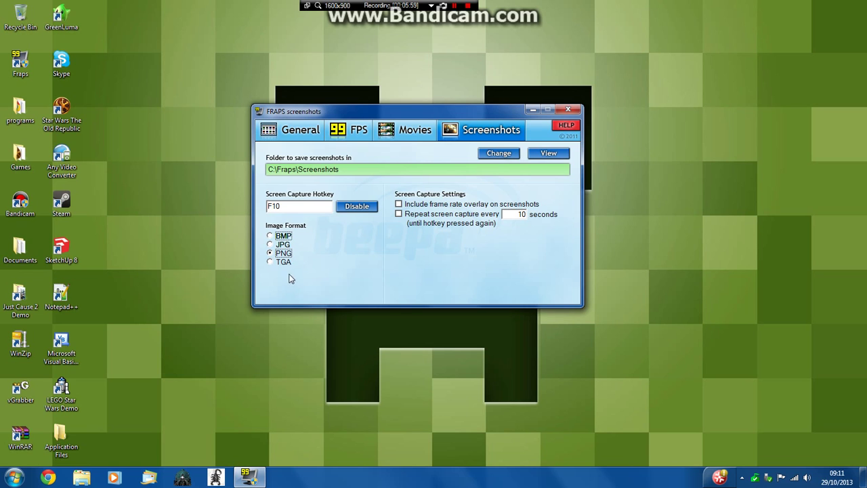
{"action": "left_click", "coordinate": [270, 262]}
{"action": "left_click", "coordinate": [271, 237]}
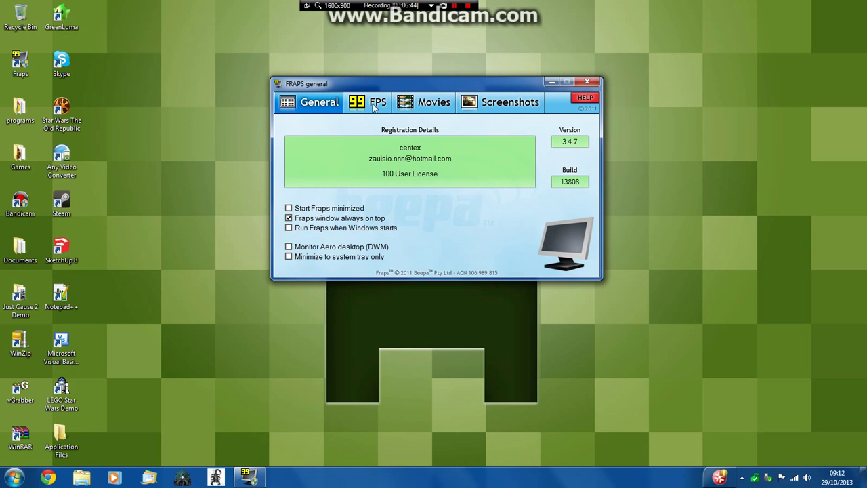
Step: Return to the FPS tab showing C:\Fraps\Benchmarks and hotkeys F11 and F12
{"action": "left_click", "coordinate": [377, 107]}
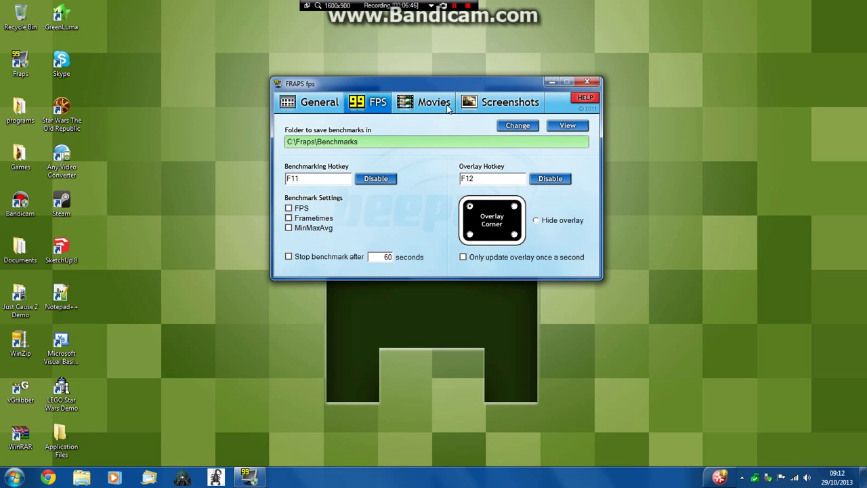